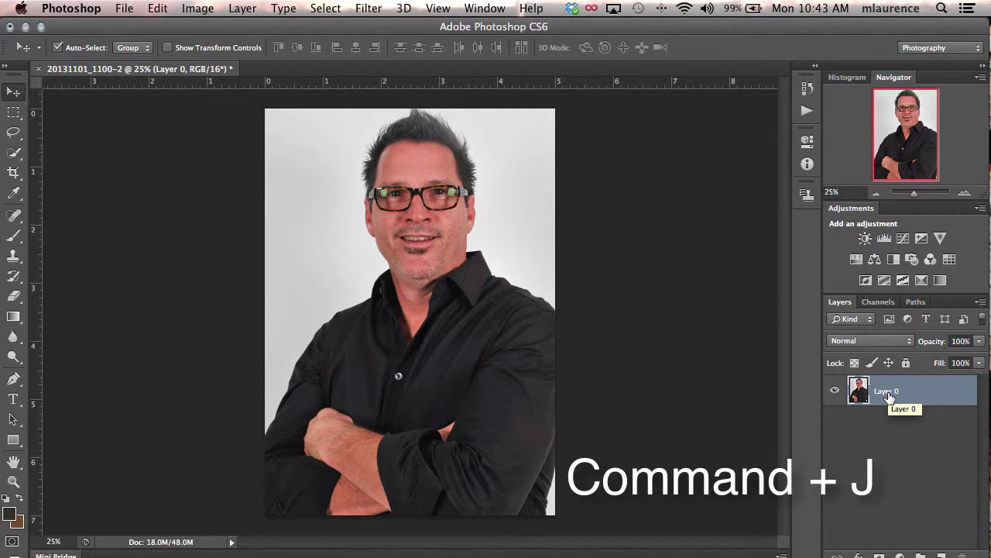
Duplicate Layer 0 into Layer 0 copy with Ctrl+J, then zoom in on the portrait.
{"action": "key", "text": "ctrl+j"}
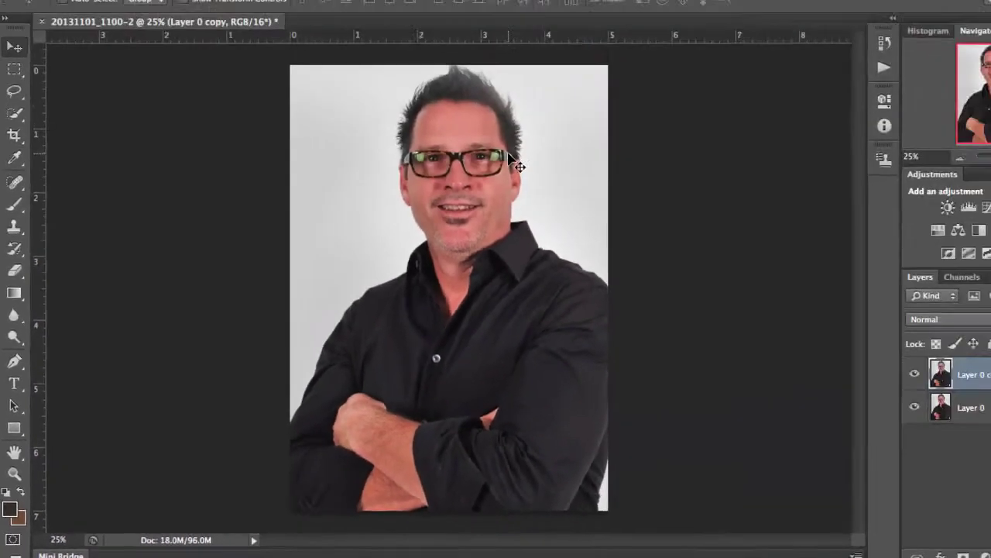
{"action": "key", "text": "super+plus"}
{"action": "key", "text": "super+plus"}
{"action": "key", "text": "super+plus"}
{"action": "key", "text": "super+plus"}
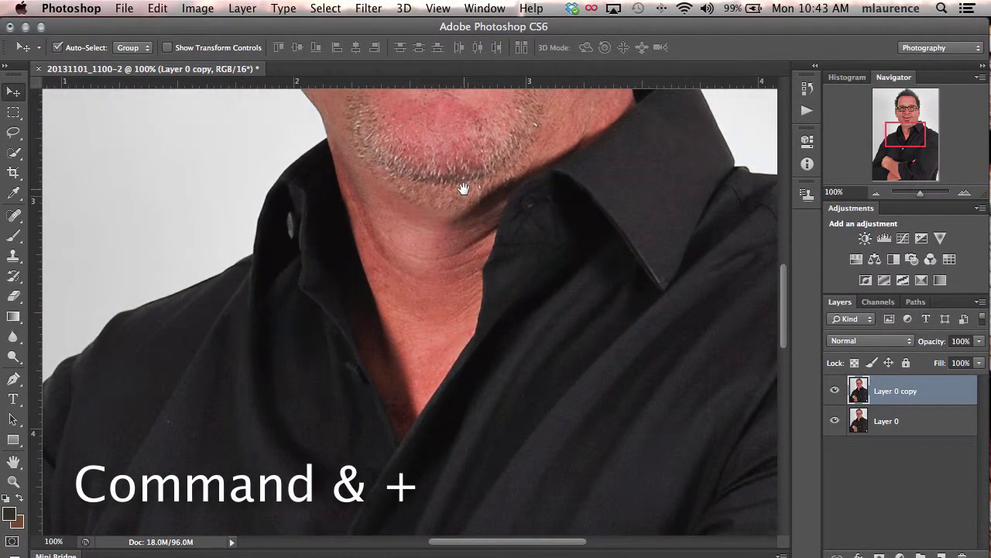
Zoom to 200% centred on the man's mouth and pick the Quick Selection tool.
{"action": "left_click_drag", "start_coordinate": [463, 188], "coordinate": [395, 419]}
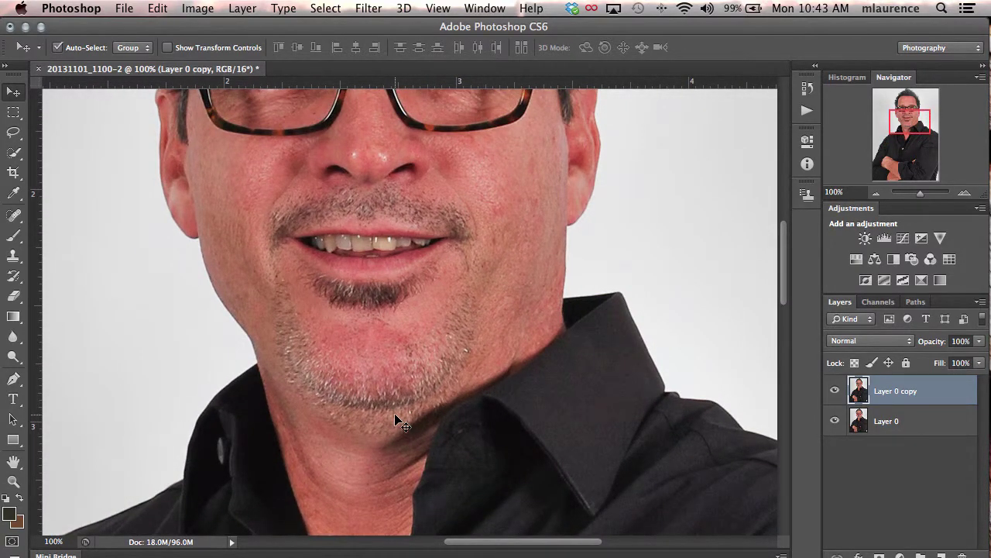
{"action": "key", "text": "super+plus"}
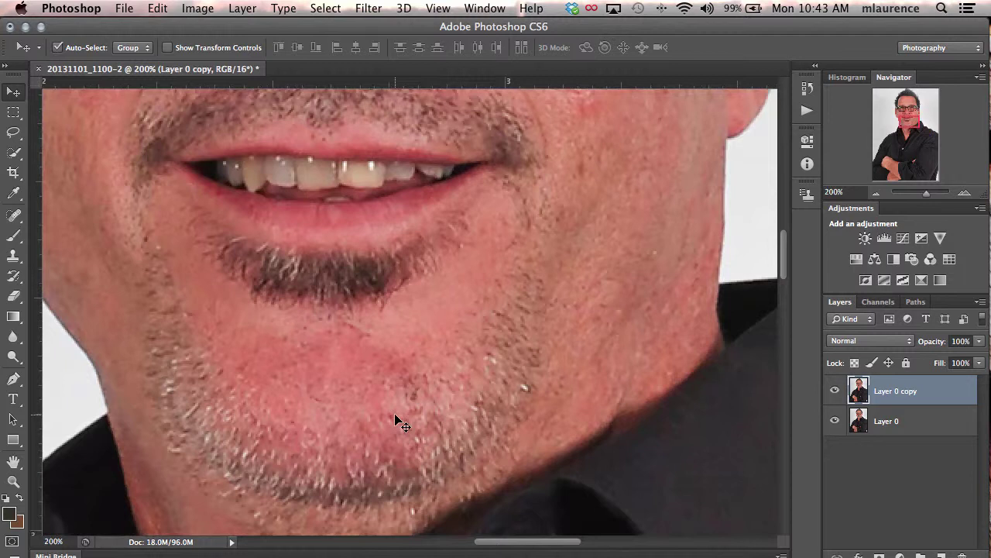
{"action": "left_click_drag", "start_coordinate": [453, 320], "coordinate": [509, 403]}
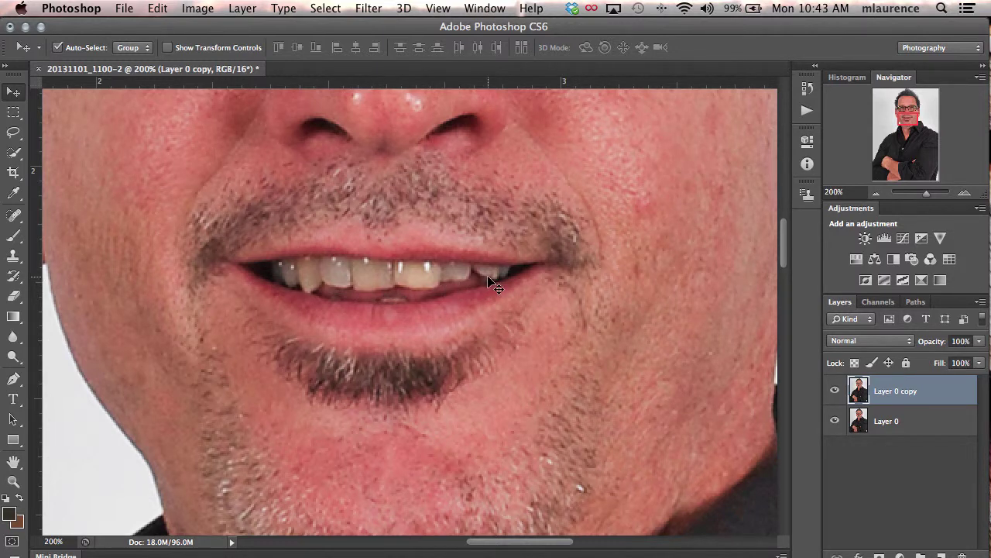
{"action": "scroll", "coordinate": [487, 278], "scroll_direction": "right", "scroll_amount": 1}
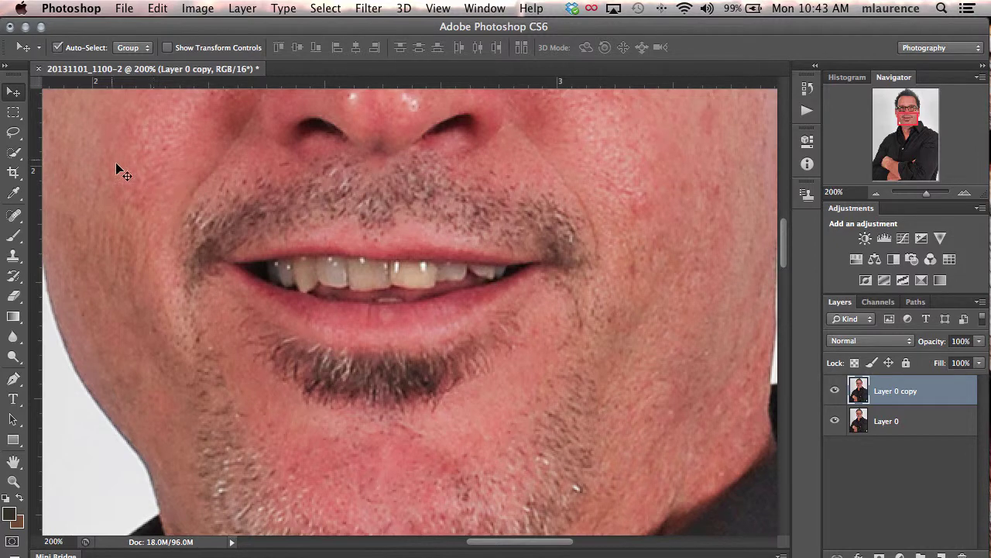
{"action": "left_click", "coordinate": [15, 153]}
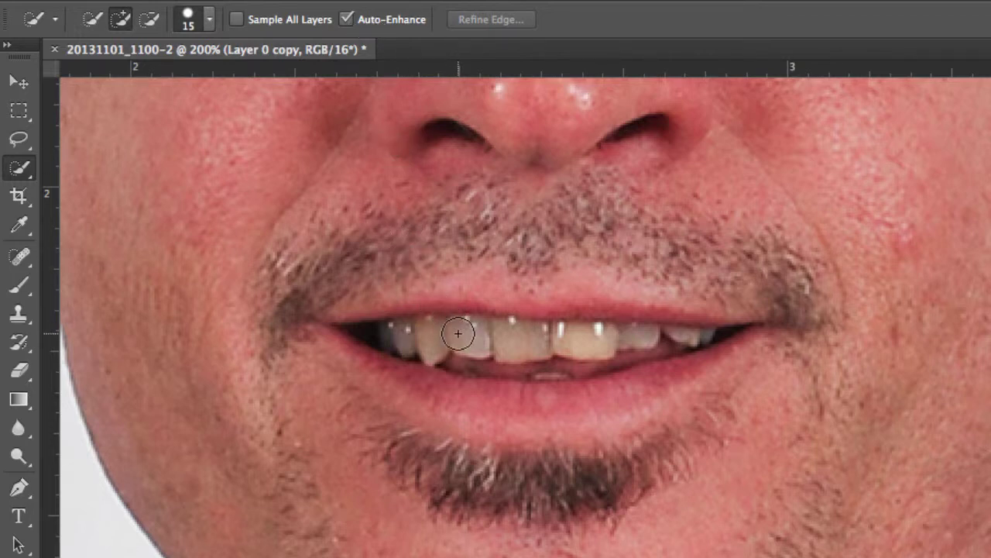
Shrink the Quick Selection brush to 10 px and paint across the upper and lower teeth.
{"action": "key", "text": "bracketright"}
{"action": "key", "text": "bracketright"}
{"action": "key", "text": "bracketright"}
{"action": "key", "text": "bracketleft"}
{"action": "key", "text": "bracketleft"}
{"action": "key", "text": "bracketleft"}
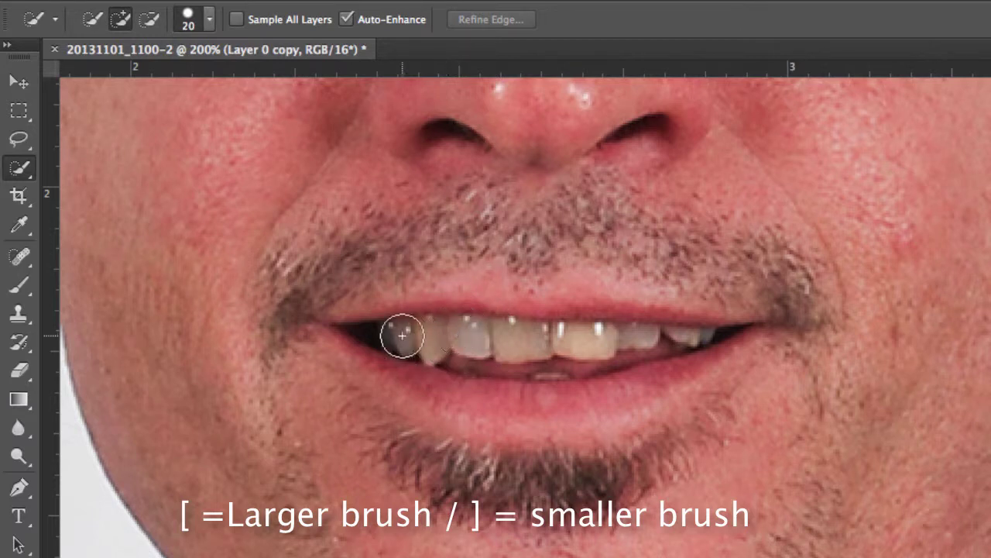
{"action": "key", "text": "bracketleft"}
{"action": "left_click", "coordinate": [395, 333]}
{"action": "left_click_drag", "start_coordinate": [397, 333], "coordinate": [604, 346]}
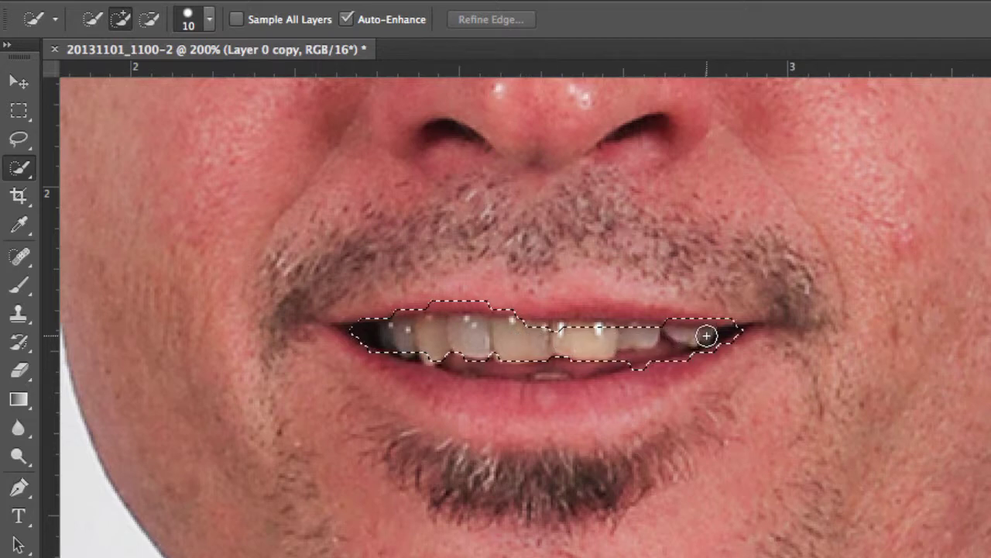
{"action": "left_click_drag", "start_coordinate": [593, 358], "coordinate": [555, 359]}
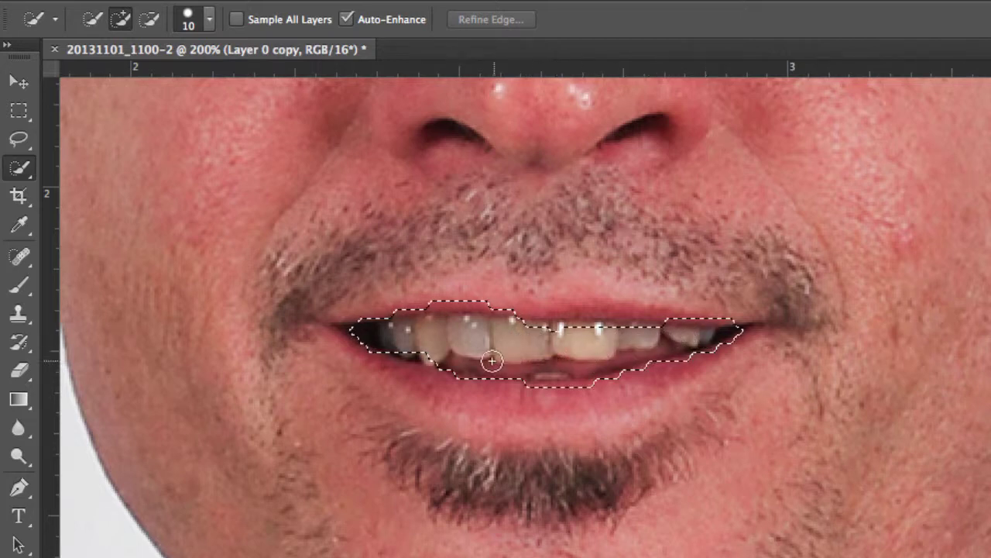
{"action": "left_click_drag", "start_coordinate": [398, 348], "coordinate": [403, 359]}
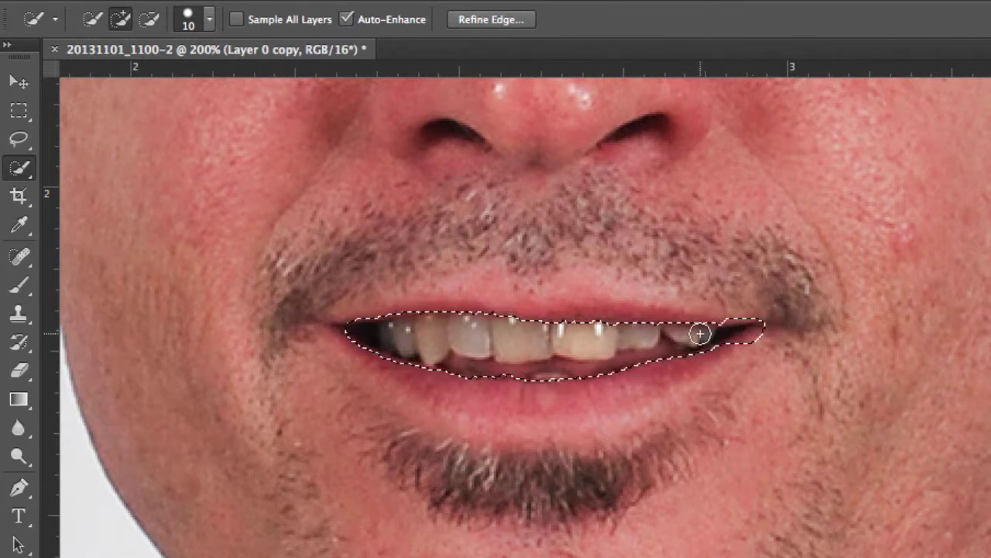
Subtract the bump at the right mouth corner from the selection and hide the selection edges.
{"action": "left_click", "coordinate": [150, 20]}
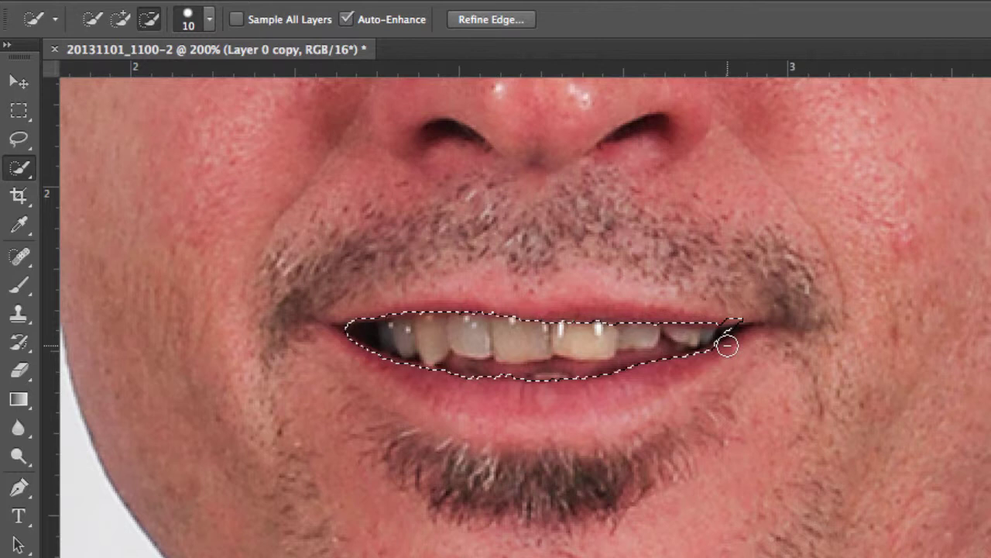
{"action": "mouse_move", "coordinate": [735, 325]}
{"action": "left_mouse_down"}
{"action": "mouse_move", "coordinate": [735, 316]}
{"action": "mouse_move", "coordinate": [731, 350]}
{"action": "mouse_move", "coordinate": [708, 349]}
{"action": "mouse_move", "coordinate": [691, 369]}
{"action": "left_mouse_up"}
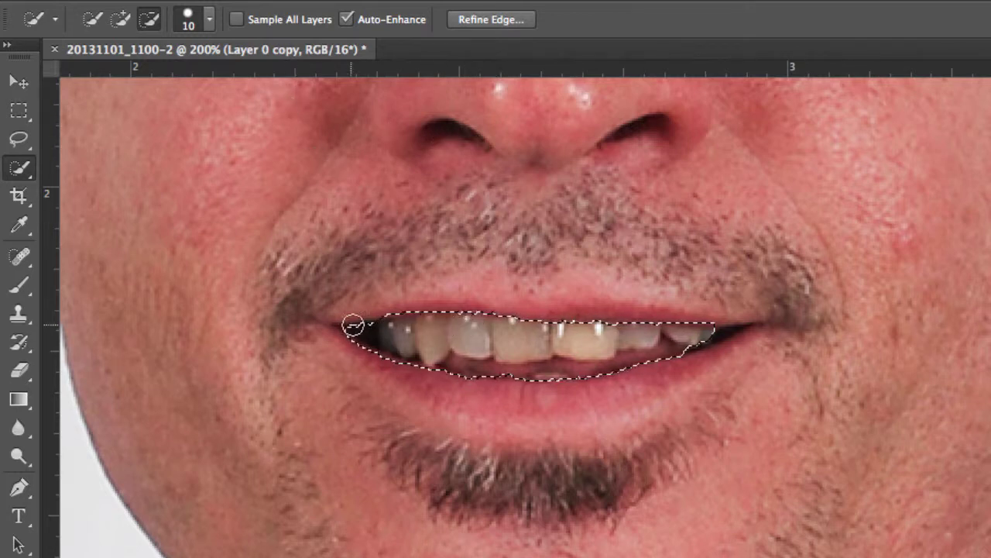
{"action": "key", "text": "super+h"}
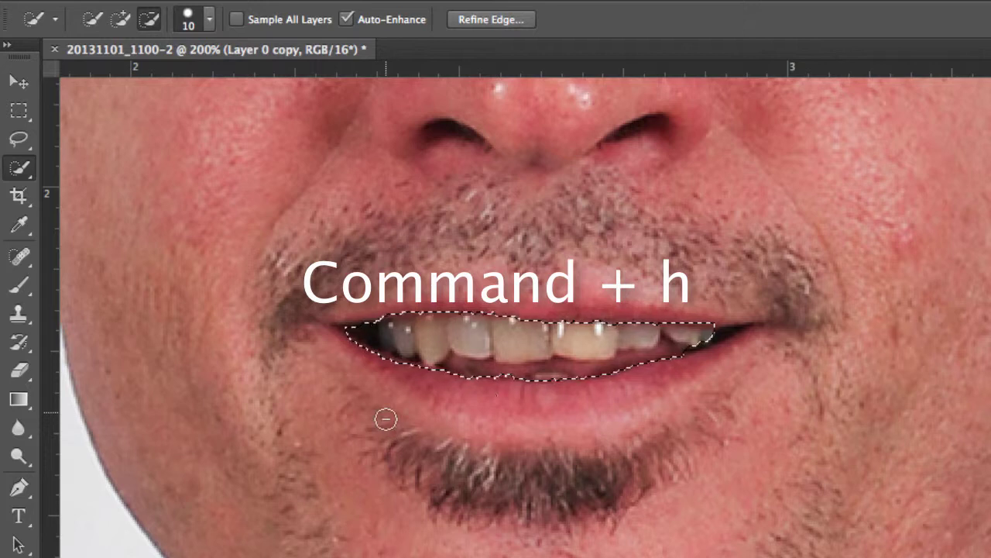
{"action": "key", "text": "super+h"}
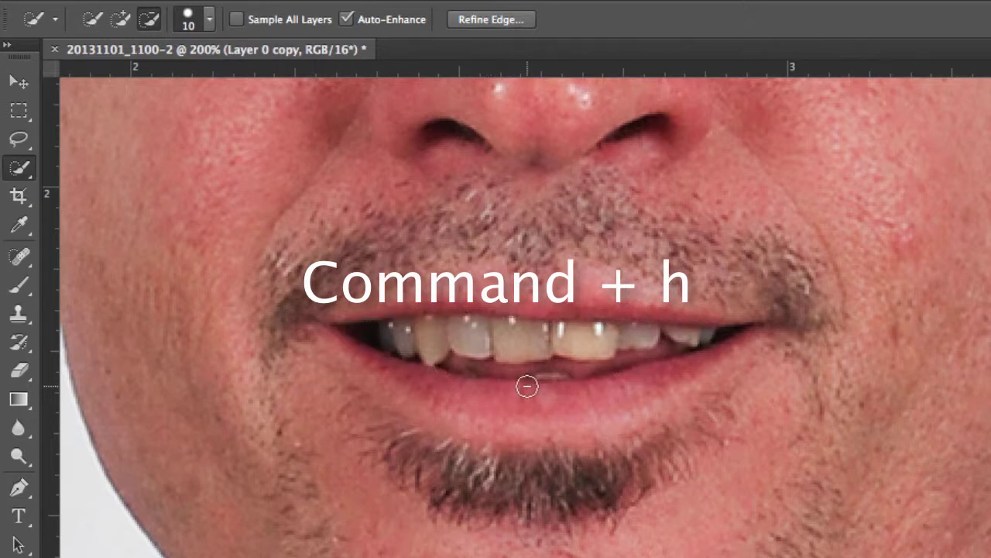
{"action": "key", "text": "super+h"}
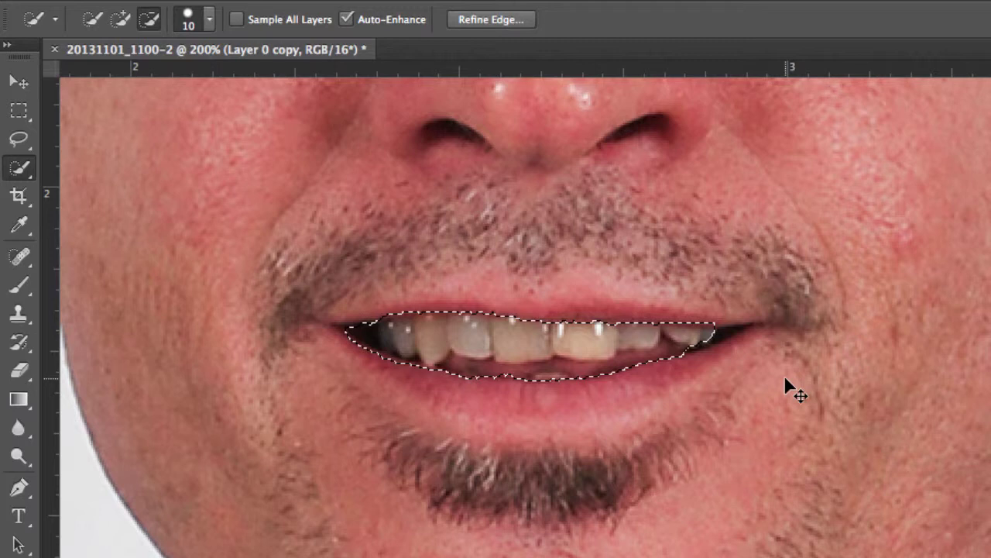
{"action": "key", "text": "super+h"}
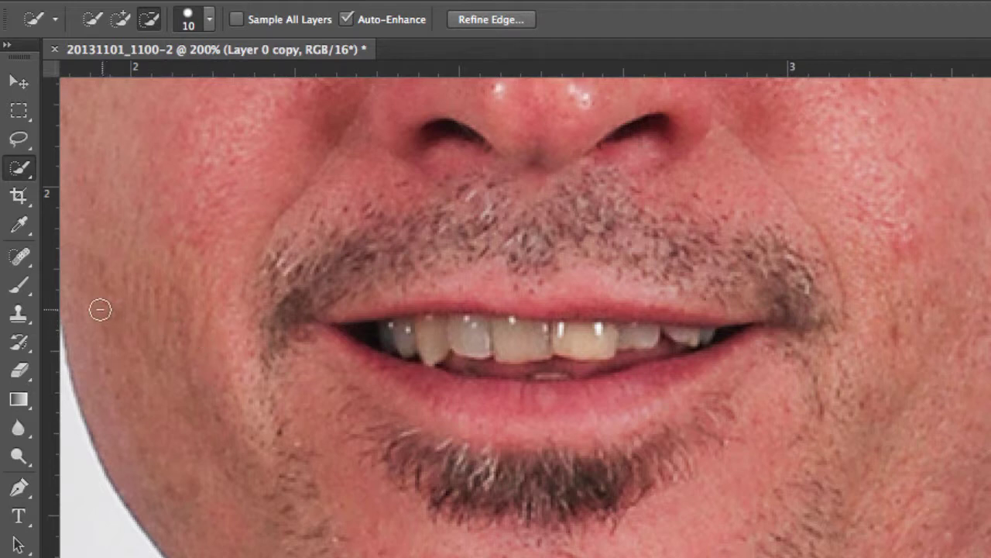
Choose the Sponge tool in Desaturate mode and bring up its Flow control.
{"action": "left_click", "coordinate": [18, 428]}
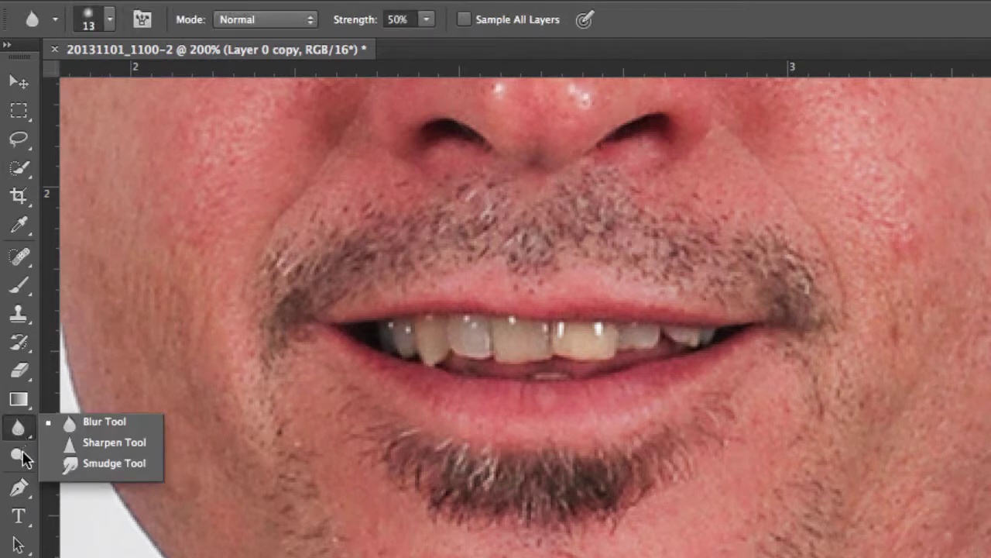
{"action": "left_click", "coordinate": [19, 456]}
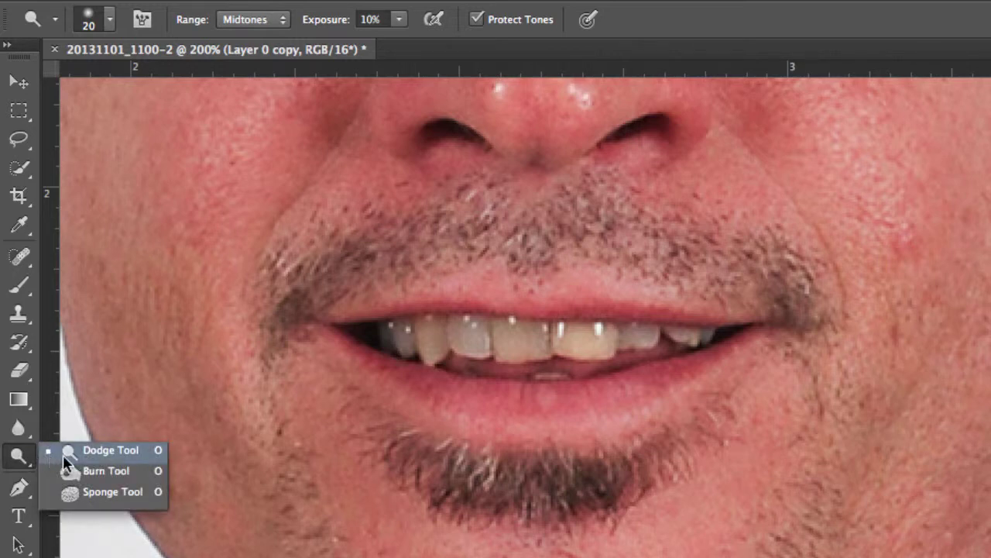
{"action": "left_click", "coordinate": [109, 492]}
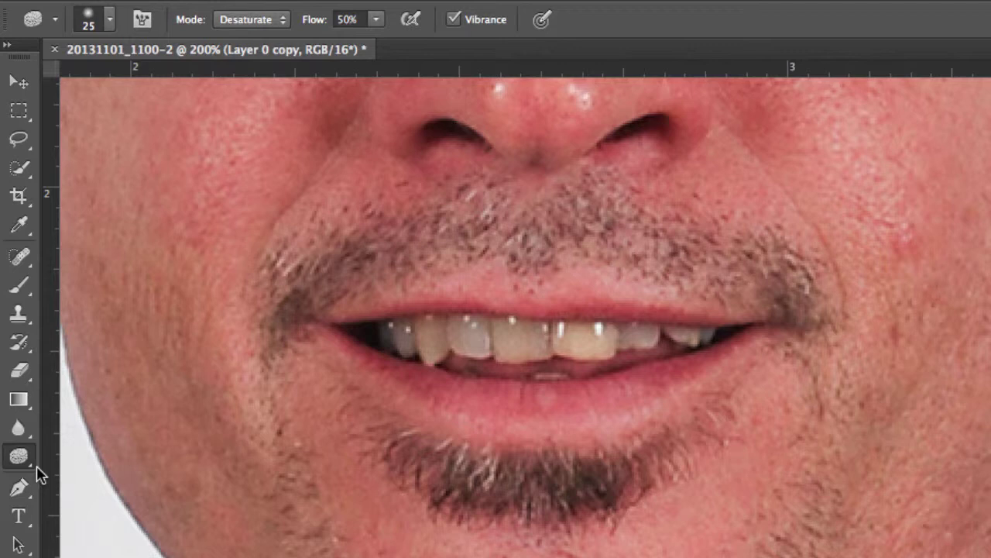
{"action": "left_click", "coordinate": [283, 27]}
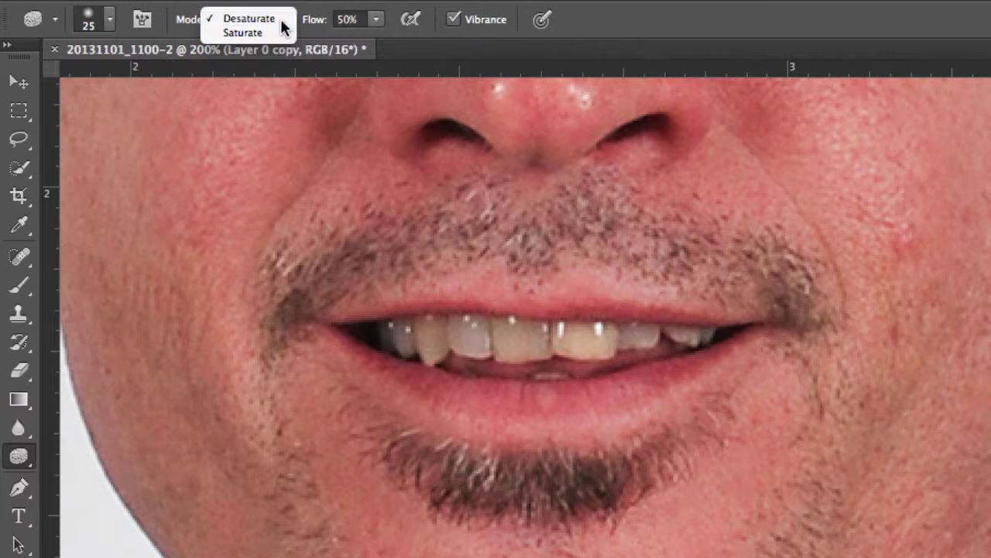
{"action": "left_click", "coordinate": [281, 20]}
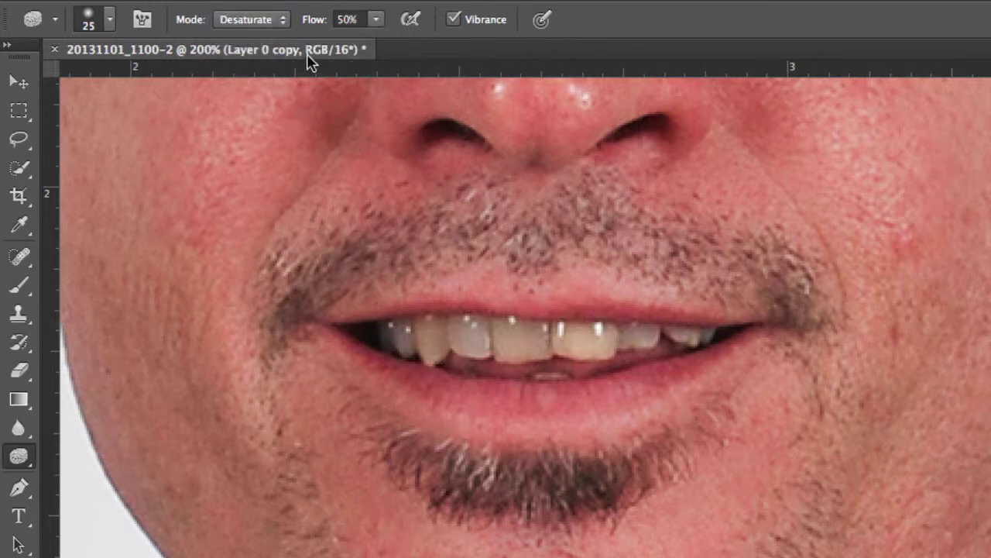
{"action": "left_click", "coordinate": [375, 19]}
Set Sponge flow to 34% and brush back and forth over the front teeth.
{"action": "left_click_drag", "start_coordinate": [381, 41], "coordinate": [367, 39]}
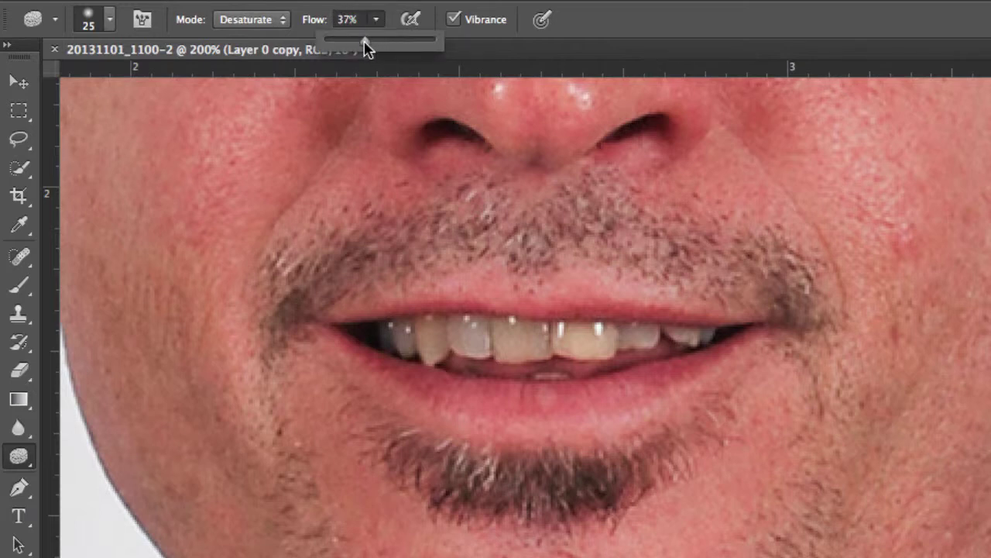
{"action": "left_click_drag", "start_coordinate": [366, 48], "coordinate": [365, 48]}
{"action": "mouse_move", "coordinate": [531, 337]}
{"action": "left_mouse_down"}
{"action": "mouse_move", "coordinate": [540, 343]}
{"action": "mouse_move", "coordinate": [410, 339]}
{"action": "left_mouse_up"}
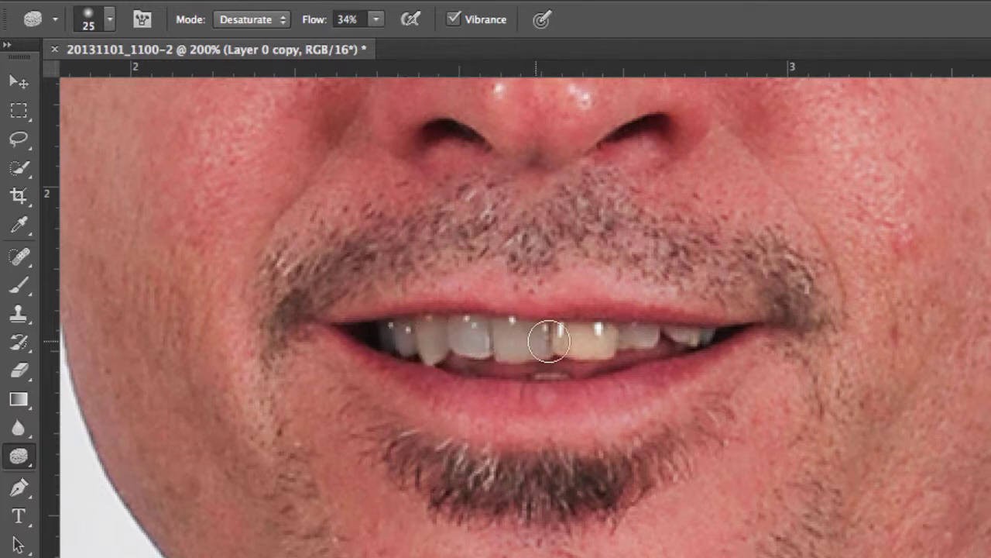
{"action": "mouse_move", "coordinate": [649, 339]}
{"action": "left_mouse_down"}
{"action": "mouse_move", "coordinate": [683, 340]}
{"action": "mouse_move", "coordinate": [616, 338]}
{"action": "mouse_move", "coordinate": [550, 362]}
{"action": "mouse_move", "coordinate": [420, 339]}
{"action": "mouse_move", "coordinate": [689, 335]}
{"action": "mouse_move", "coordinate": [556, 356]}
{"action": "mouse_move", "coordinate": [401, 341]}
{"action": "mouse_move", "coordinate": [449, 352]}
{"action": "mouse_move", "coordinate": [507, 341]}
{"action": "mouse_move", "coordinate": [629, 349]}
{"action": "mouse_move", "coordinate": [691, 341]}
{"action": "mouse_move", "coordinate": [572, 341]}
{"action": "mouse_move", "coordinate": [530, 353]}
{"action": "mouse_move", "coordinate": [422, 344]}
{"action": "mouse_move", "coordinate": [551, 372]}
{"action": "mouse_move", "coordinate": [671, 345]}
{"action": "left_mouse_up"}
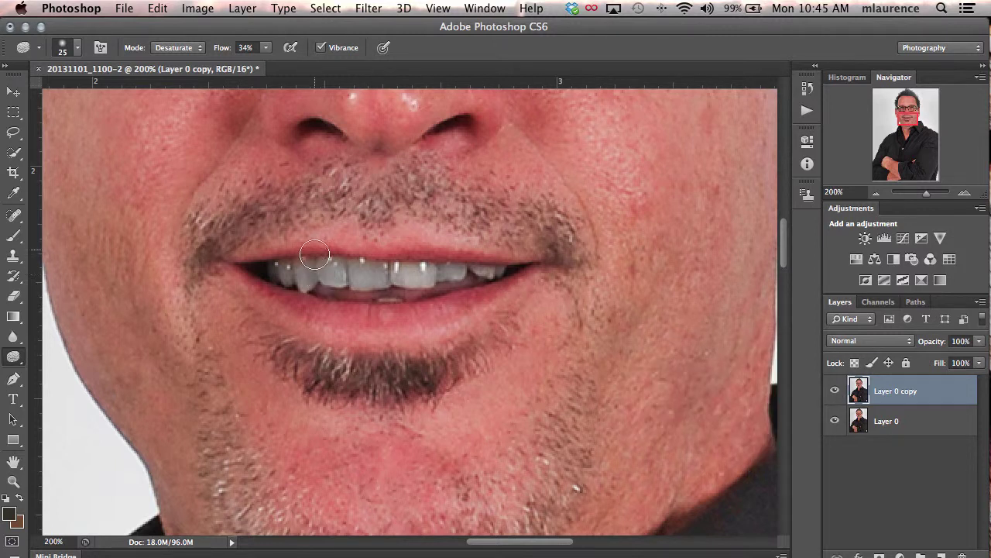
Lighten the teeth with the Dodge tool, then hide Layer 0 copy to view the original.
{"action": "left_click", "coordinate": [21, 366]}
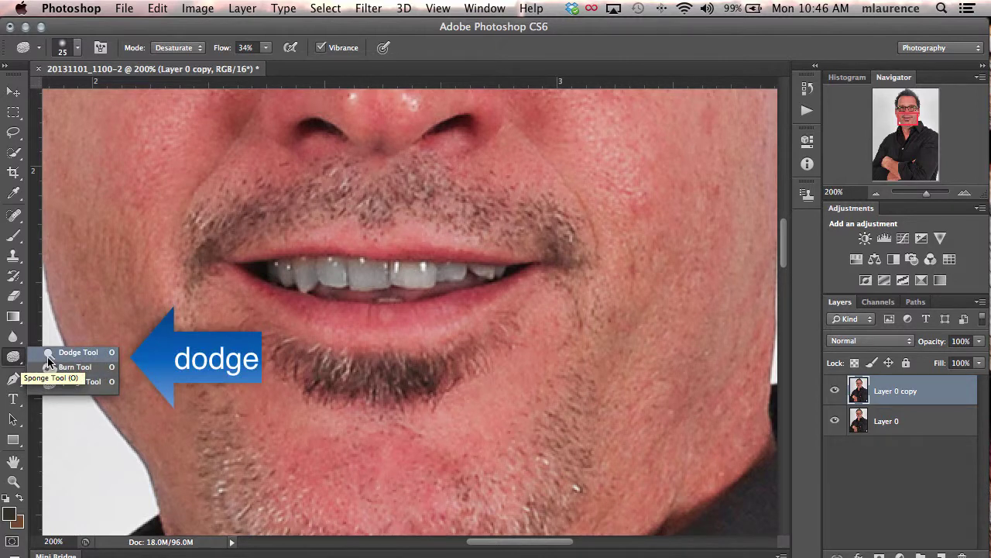
{"action": "left_click", "coordinate": [48, 354]}
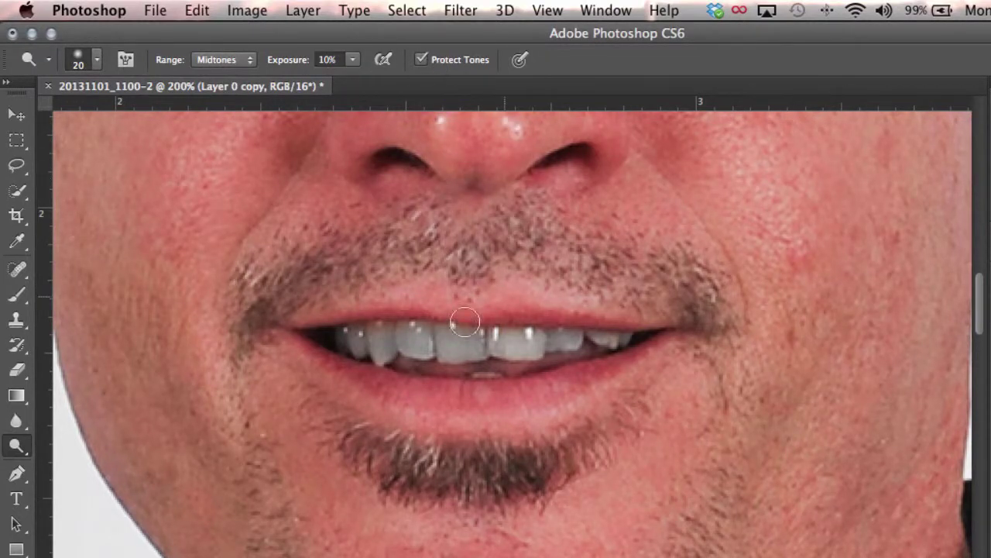
{"action": "mouse_move", "coordinate": [461, 350]}
{"action": "left_mouse_down"}
{"action": "mouse_move", "coordinate": [374, 350]}
{"action": "mouse_move", "coordinate": [569, 340]}
{"action": "left_mouse_up"}
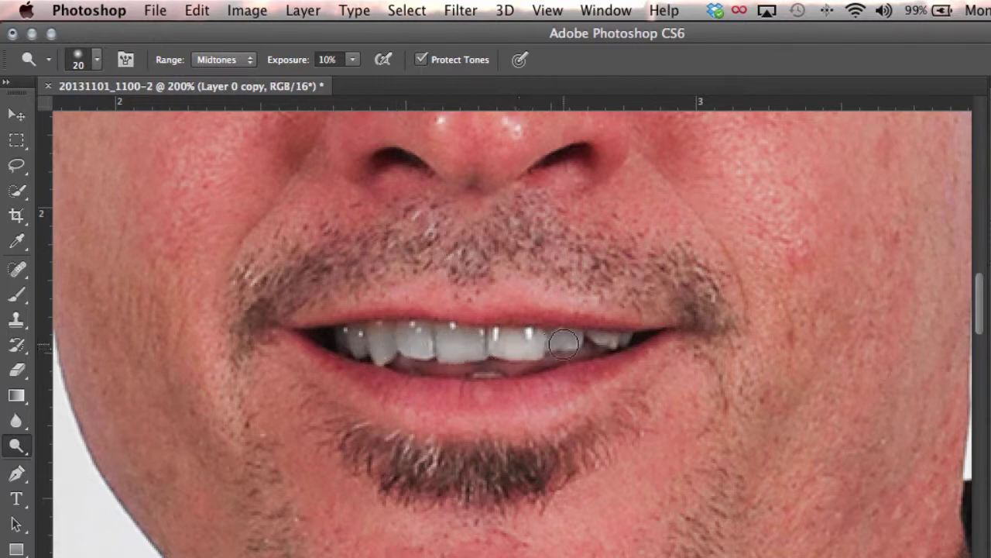
{"action": "left_click", "coordinate": [926, 434]}
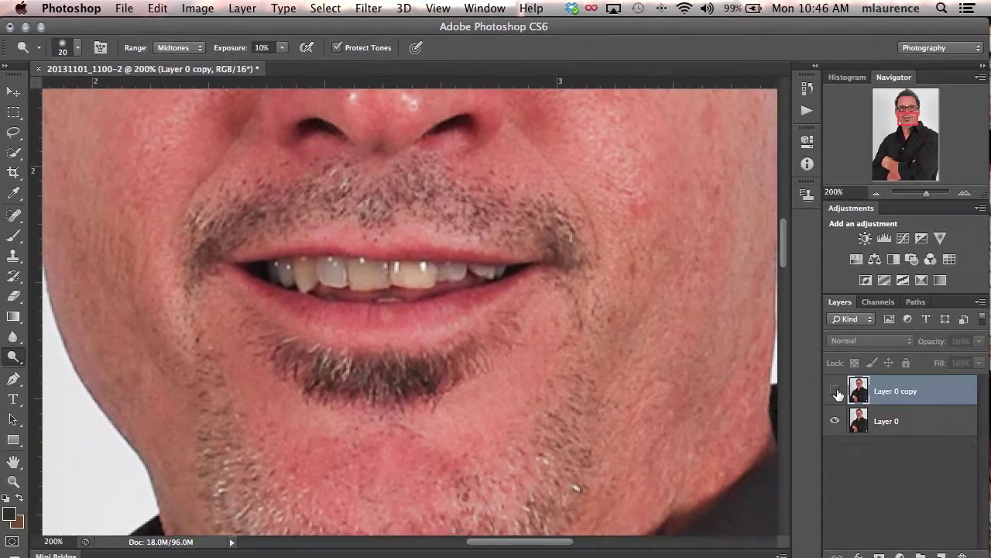
Show Layer 0 copy, zoom out to the whole portrait, and toggle it off and on.
{"action": "left_click", "coordinate": [926, 434]}
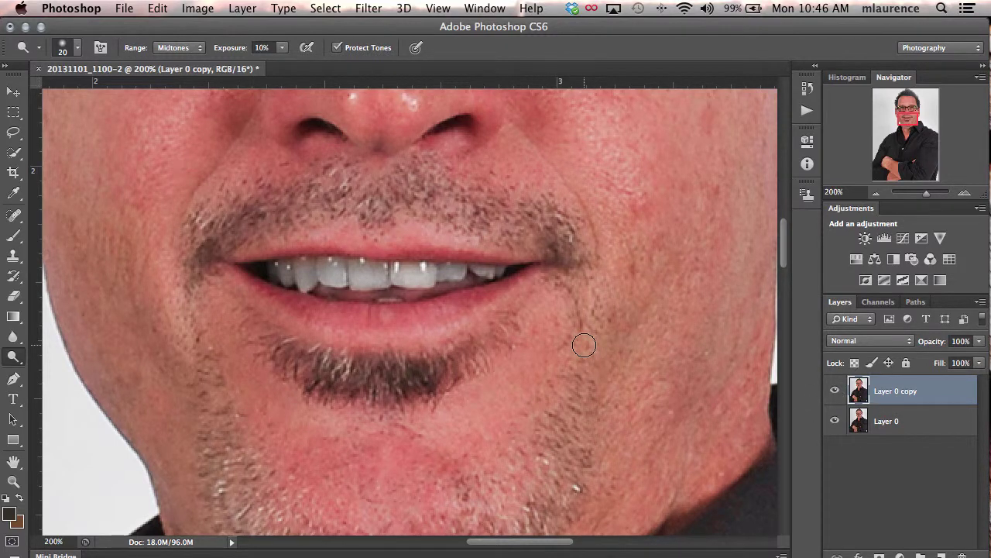
{"action": "key", "text": "super+minus"}
{"action": "key", "text": "super+minus"}
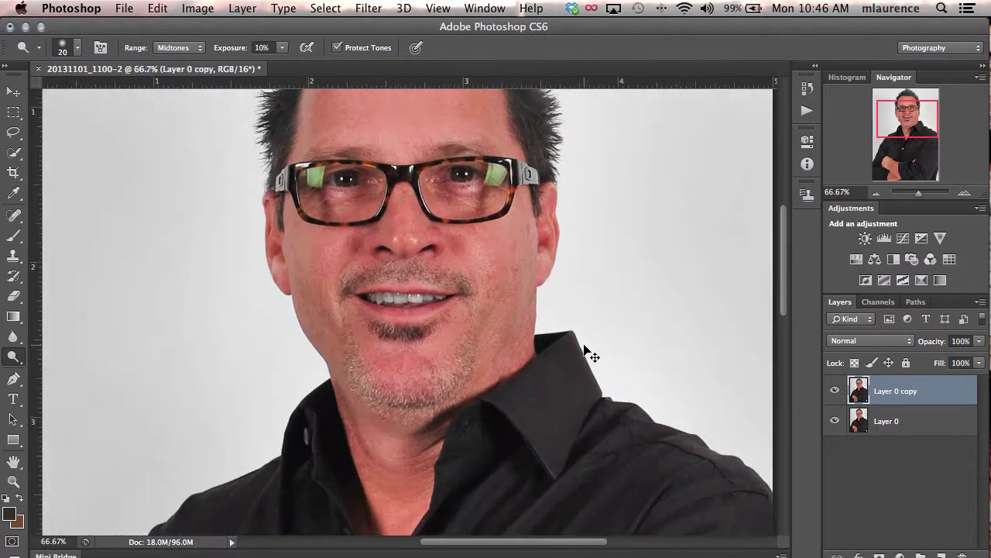
{"action": "key", "text": "super+minus"}
{"action": "key", "text": "super+minus"}
{"action": "key", "text": "super+minus"}
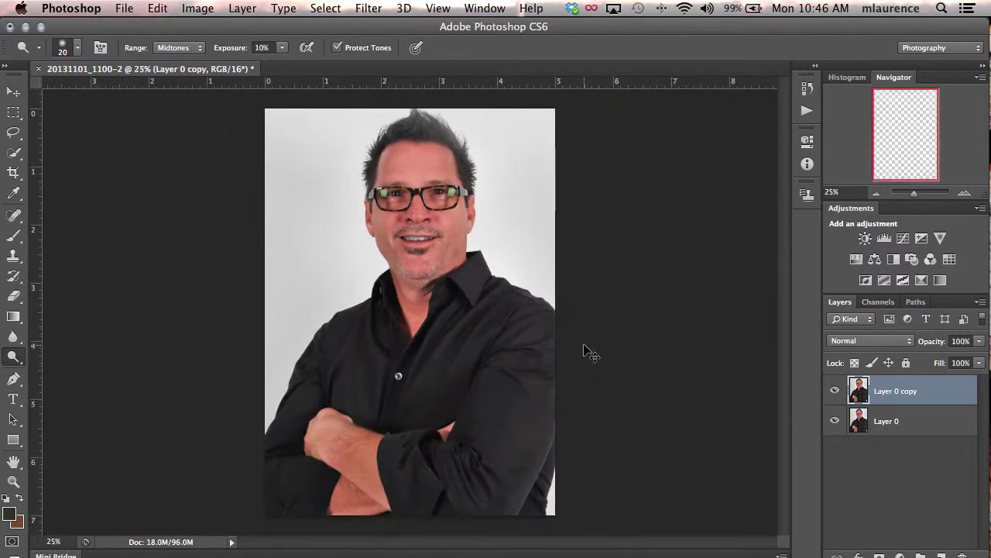
{"action": "left_click", "coordinate": [836, 391]}
{"action": "left_click", "coordinate": [835, 391]}
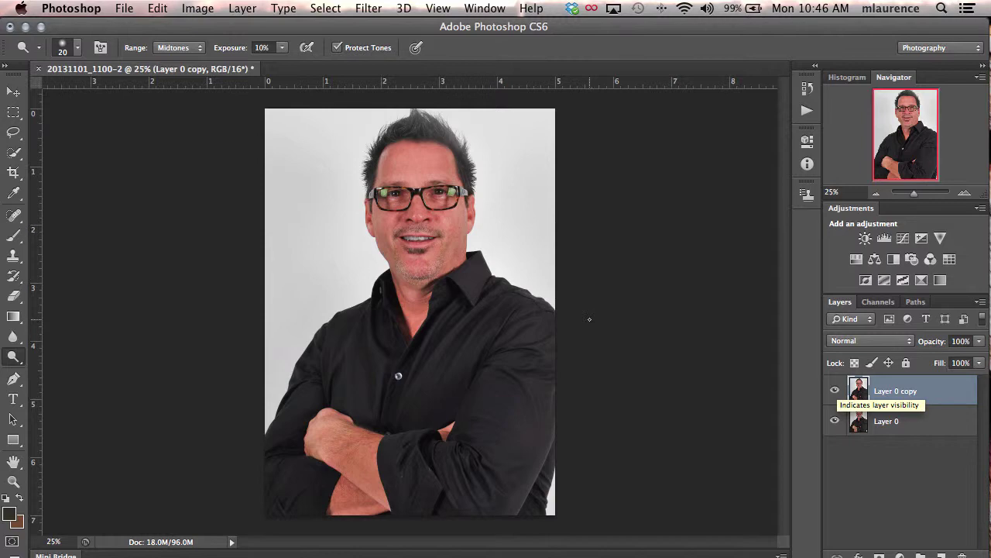
Zoom to 50% on the face and toggle Layer 0 copy off and back on.
{"action": "key", "text": "super+plus"}
{"action": "key", "text": "super+plus"}
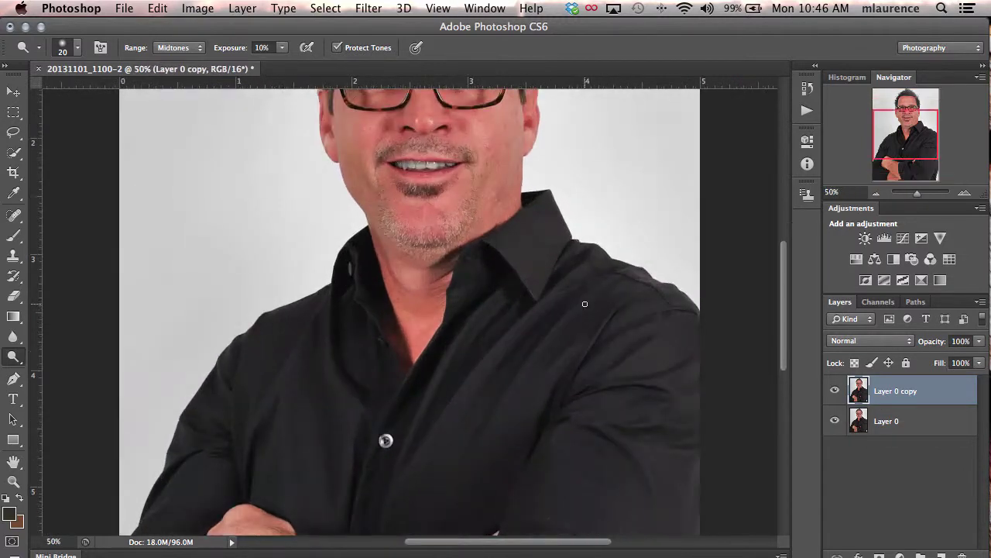
{"action": "left_click_drag", "start_coordinate": [588, 217], "coordinate": [562, 374]}
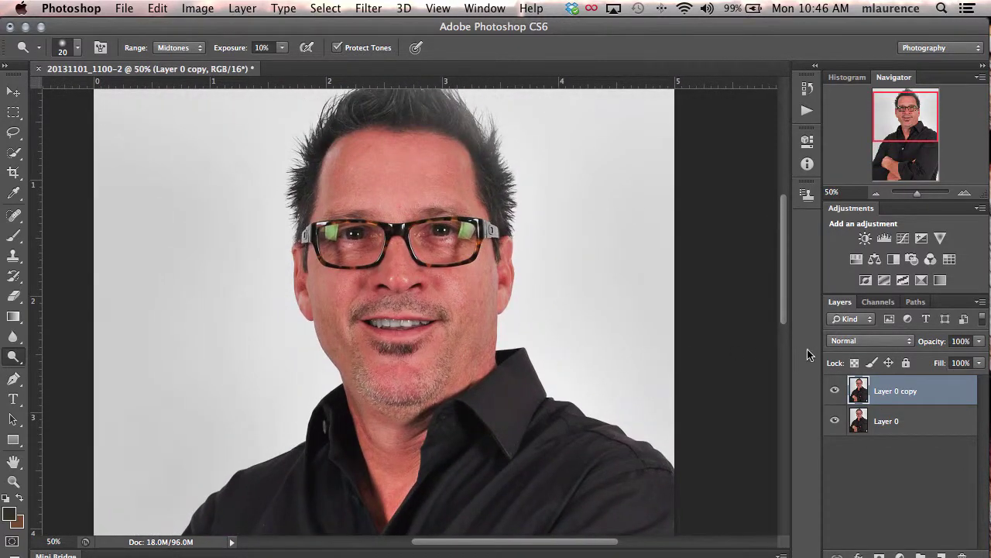
{"action": "left_click", "coordinate": [834, 391]}
{"action": "left_click", "coordinate": [834, 391]}
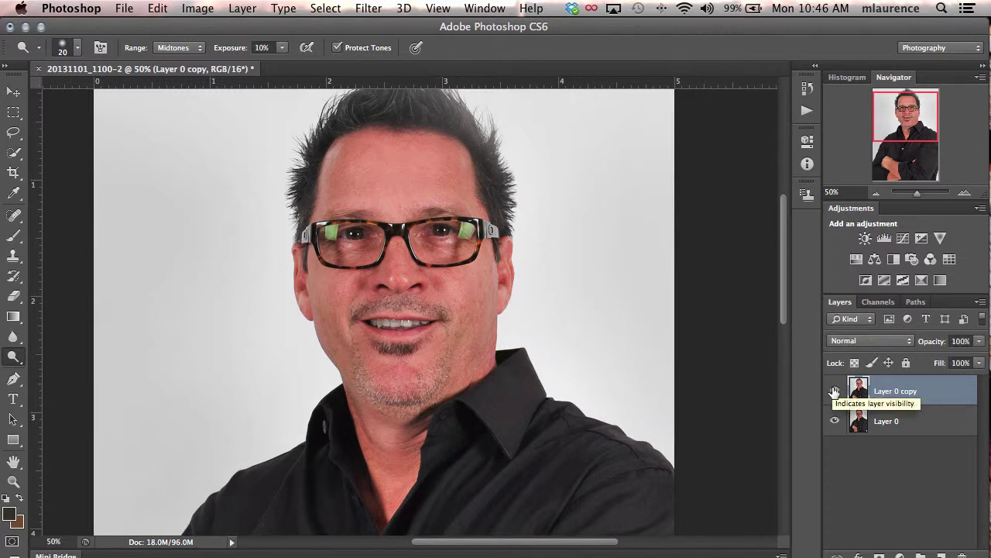